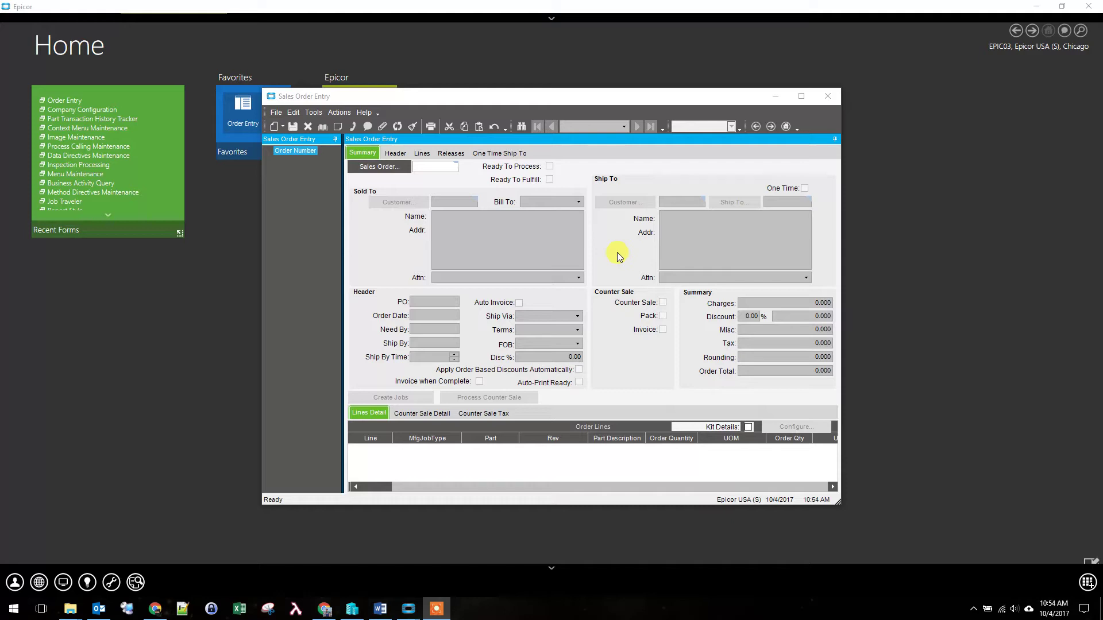
Go to Tools > Options, show the Hot Keys settings and expand the Command list.
{"action": "left_click", "coordinate": [315, 113]}
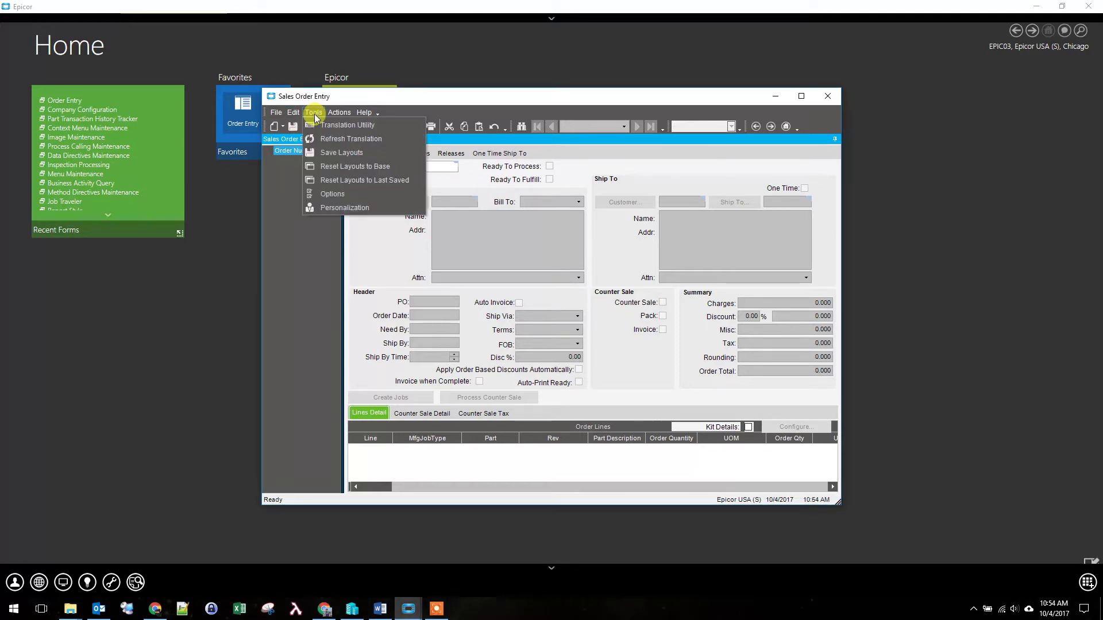
{"action": "left_click", "coordinate": [335, 193]}
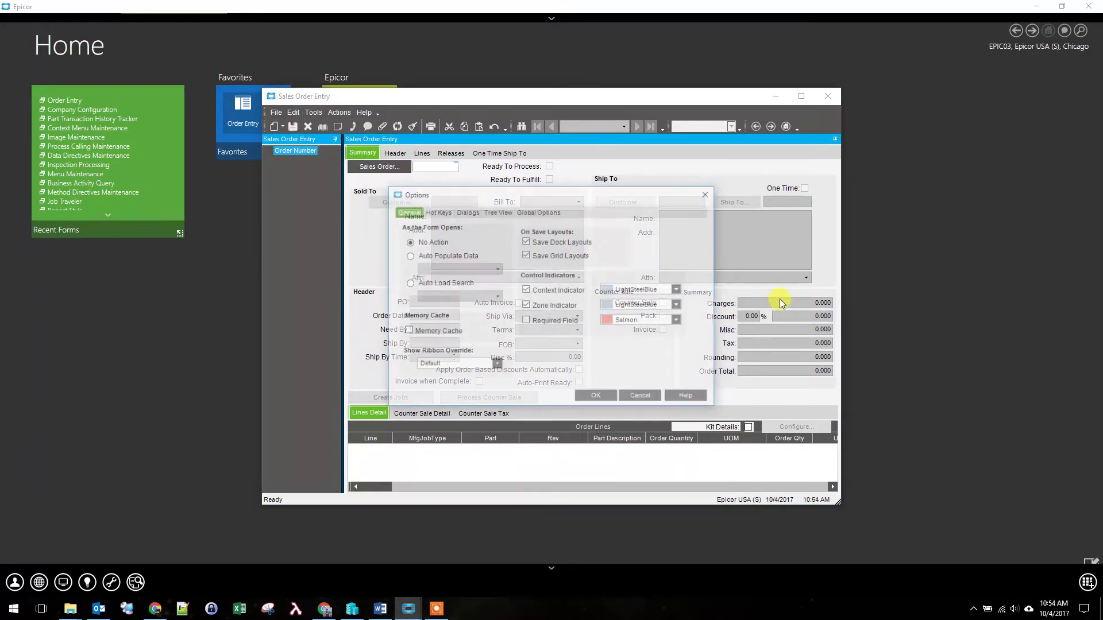
{"action": "left_click", "coordinate": [432, 210]}
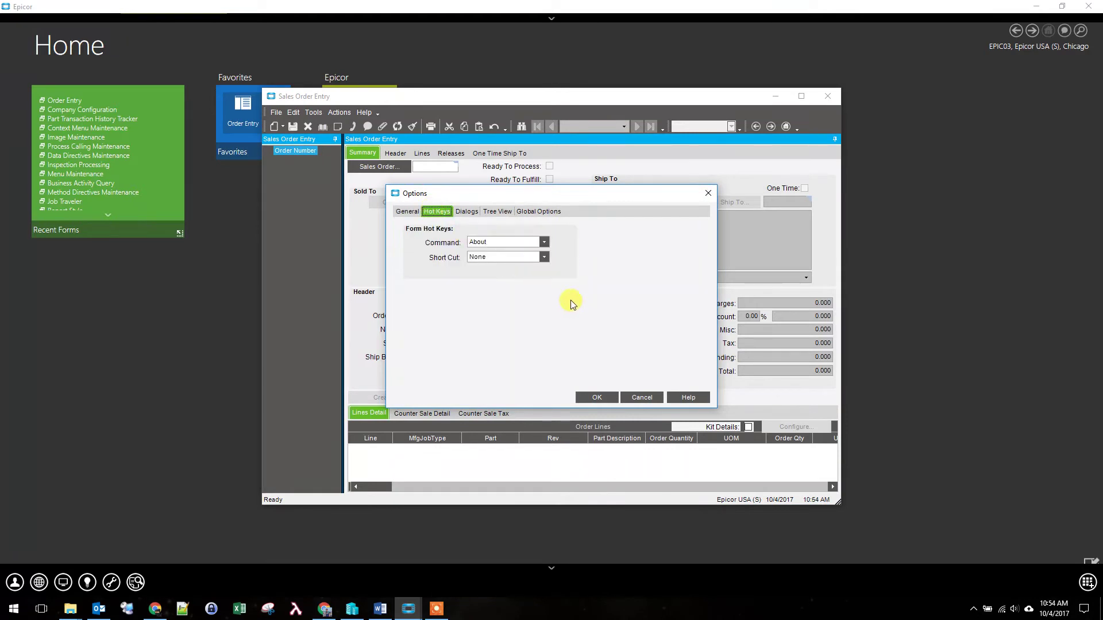
{"action": "left_click", "coordinate": [544, 242]}
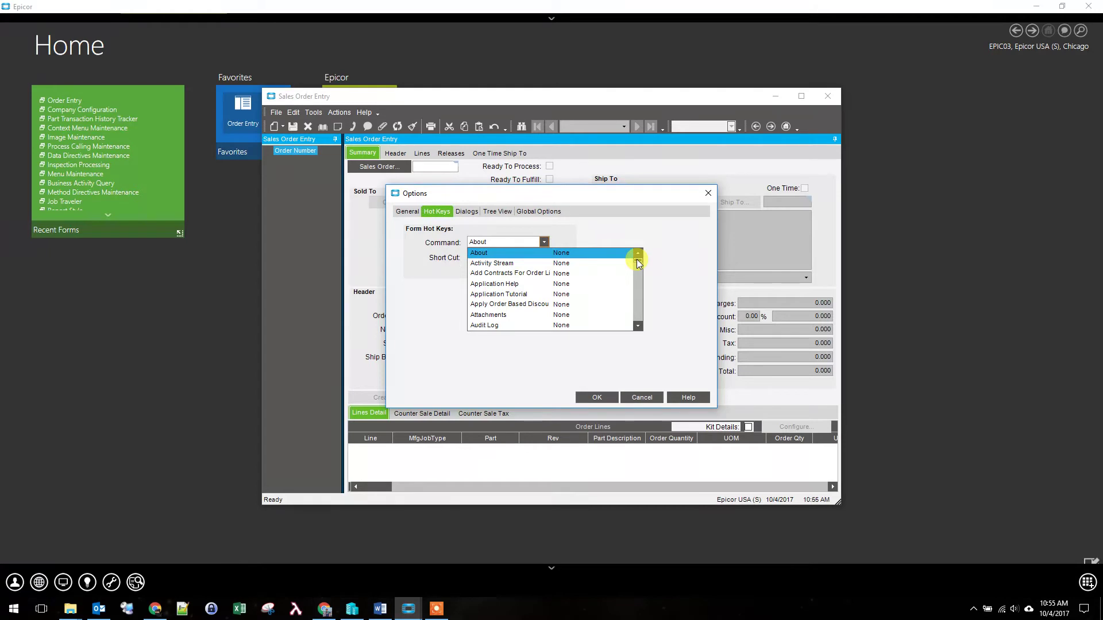
Scroll down the Command list to find commands like New Order without shortcuts.
{"action": "left_click", "coordinate": [638, 326]}
{"action": "left_click", "coordinate": [638, 326]}
{"action": "left_click", "coordinate": [638, 326]}
{"action": "left_click", "coordinate": [638, 326]}
{"action": "left_click", "coordinate": [638, 326]}
{"action": "left_click", "coordinate": [638, 327]}
{"action": "left_click", "coordinate": [638, 326]}
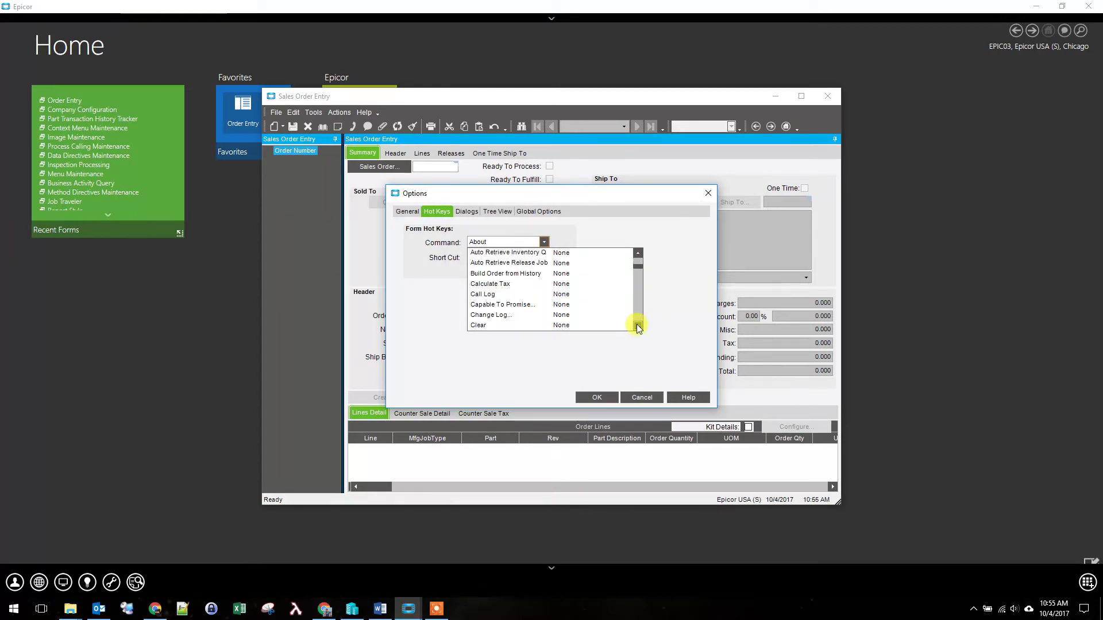
{"action": "left_click", "coordinate": [638, 326]}
{"action": "left_click", "coordinate": [638, 326]}
{"action": "left_click", "coordinate": [638, 326]}
{"action": "left_click", "coordinate": [637, 326]}
{"action": "left_click", "coordinate": [638, 327]}
{"action": "left_click", "coordinate": [637, 326]}
{"action": "left_click", "coordinate": [637, 327]}
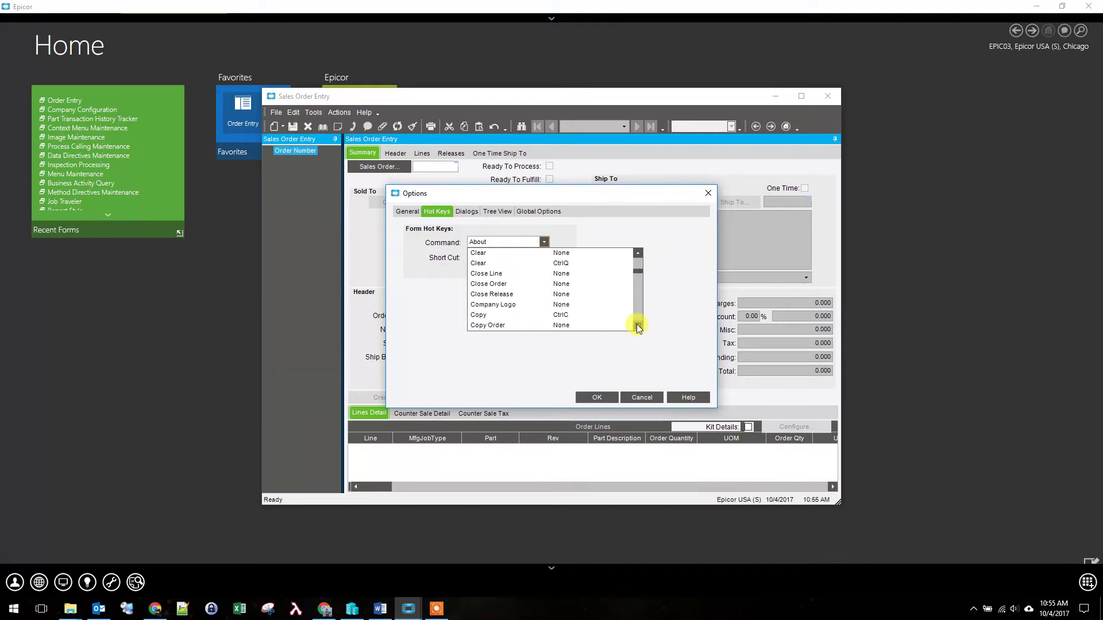
{"action": "left_click", "coordinate": [638, 326]}
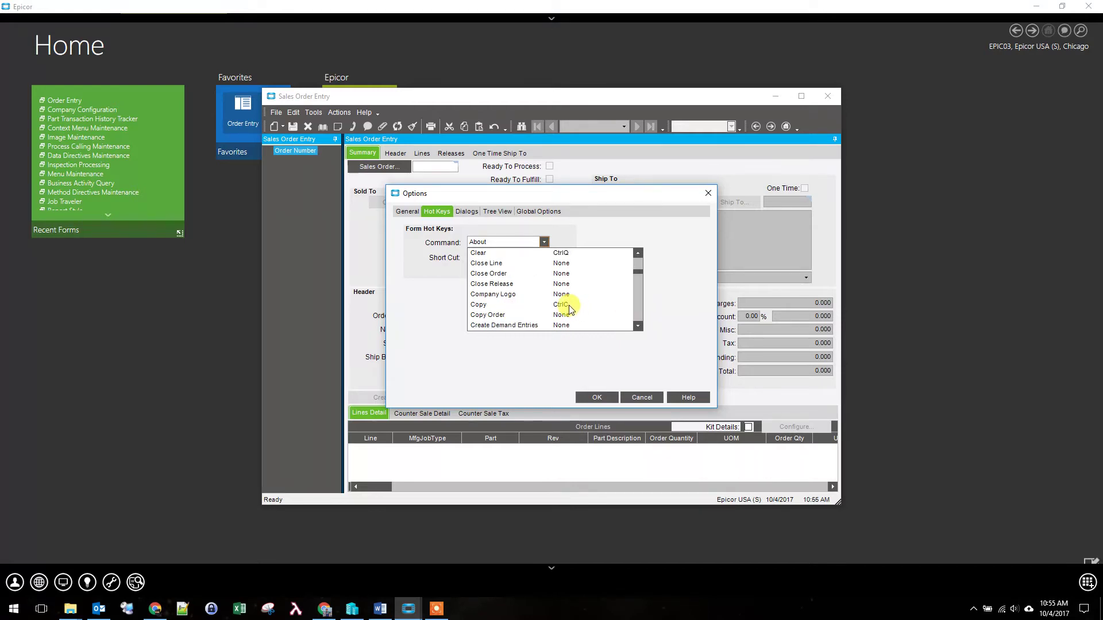
{"action": "left_click", "coordinate": [638, 326]}
{"action": "left_click", "coordinate": [638, 326]}
{"action": "left_click", "coordinate": [638, 326]}
{"action": "left_click", "coordinate": [638, 326]}
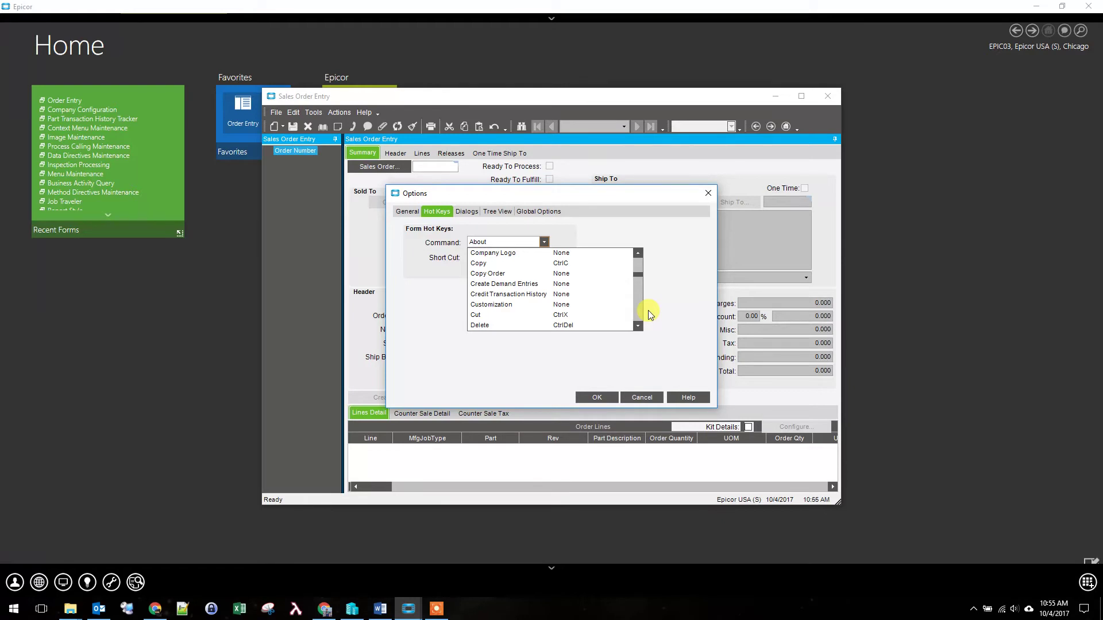
{"action": "left_click_drag", "start_coordinate": [636, 329], "coordinate": [639, 332]}
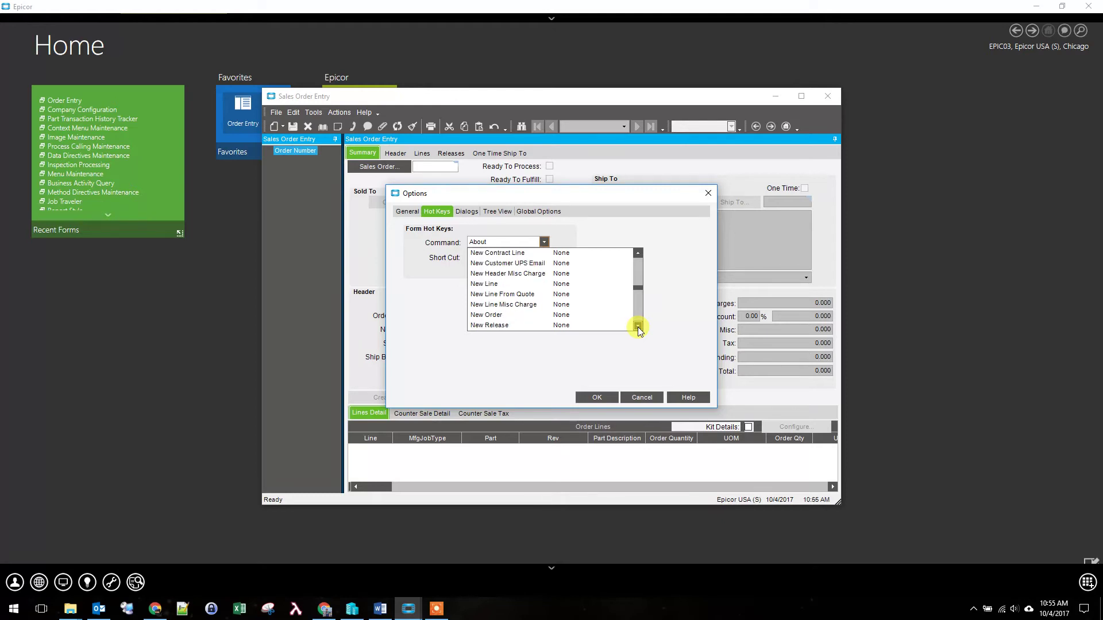
Assign CtrlN as the shortcut for the New Order command.
{"action": "left_click", "coordinate": [530, 316]}
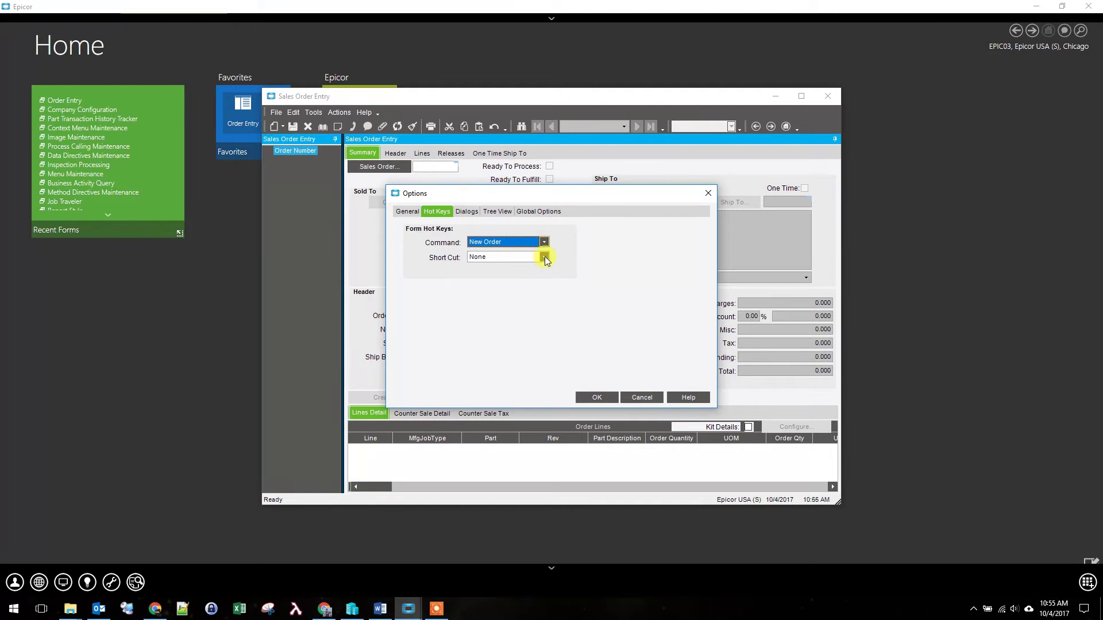
{"action": "left_click", "coordinate": [544, 257]}
{"action": "left_click", "coordinate": [555, 342]}
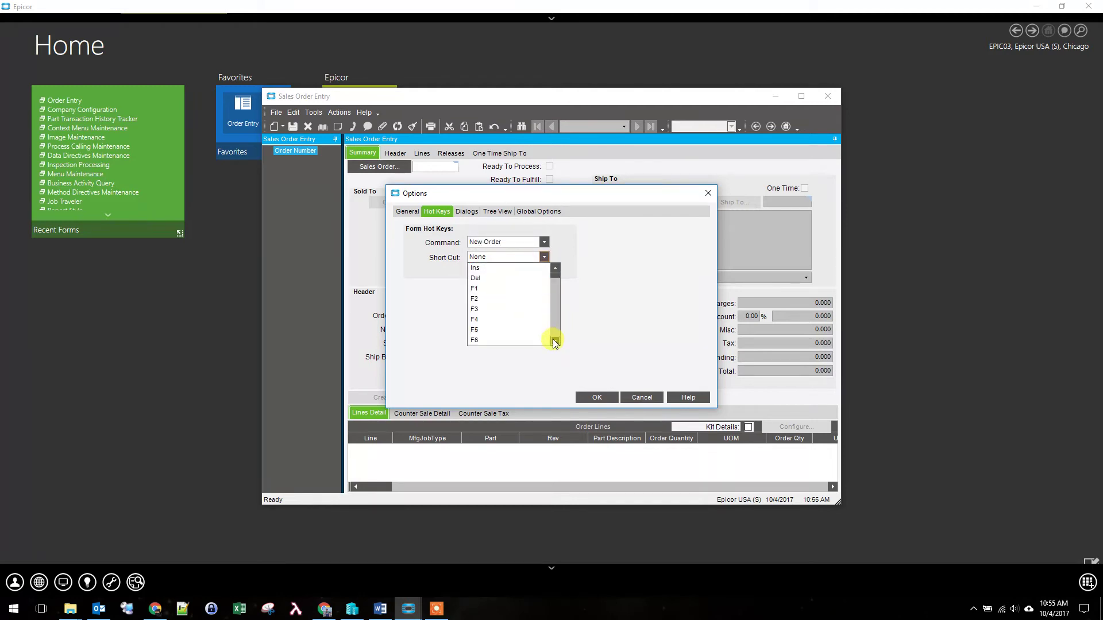
{"action": "left_click_drag", "start_coordinate": [555, 343], "coordinate": [555, 343]}
{"action": "left_click", "coordinate": [482, 340]}
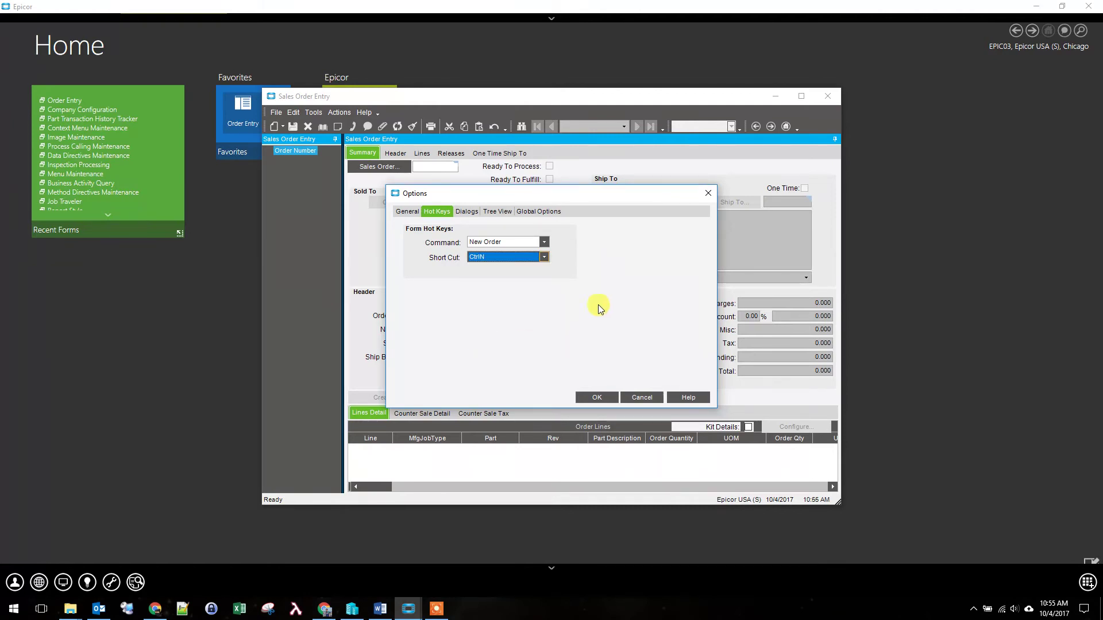
Assign CtrlL as the shortcut for the New Line command.
{"action": "left_click", "coordinate": [546, 243]}
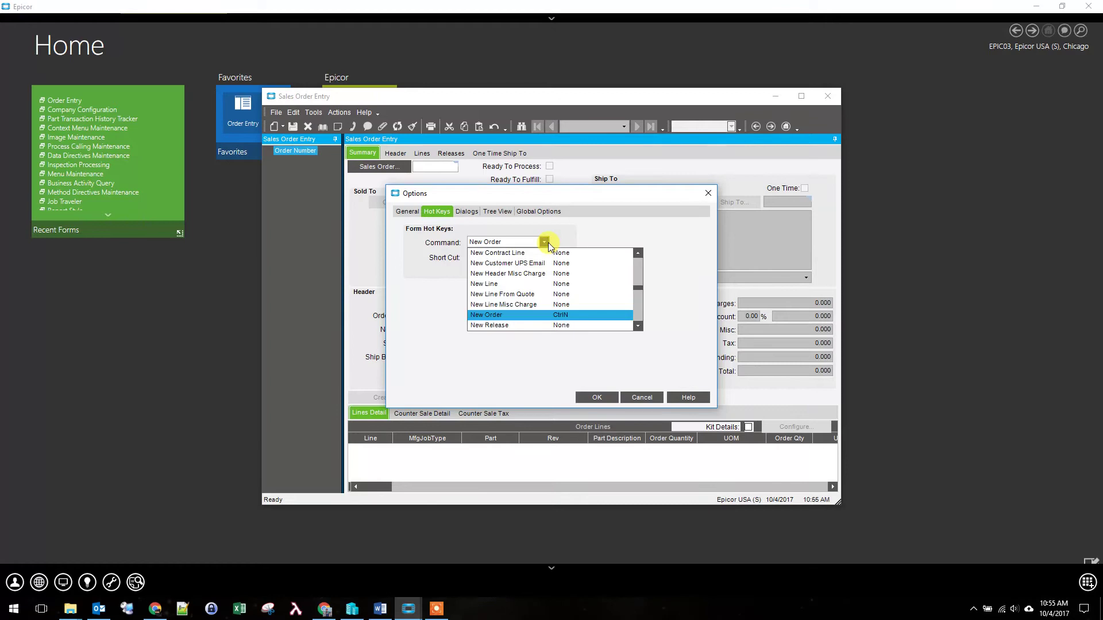
{"action": "left_click", "coordinate": [495, 283]}
{"action": "left_click", "coordinate": [544, 257]}
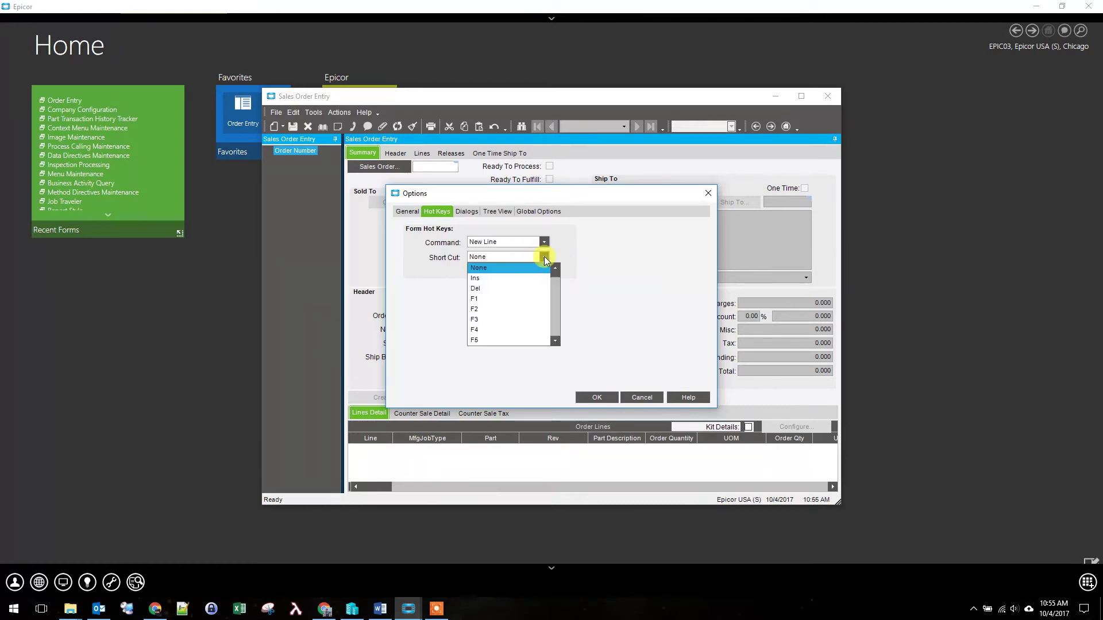
{"action": "scroll", "coordinate": [560, 326], "scroll_direction": "down", "scroll_amount": 5}
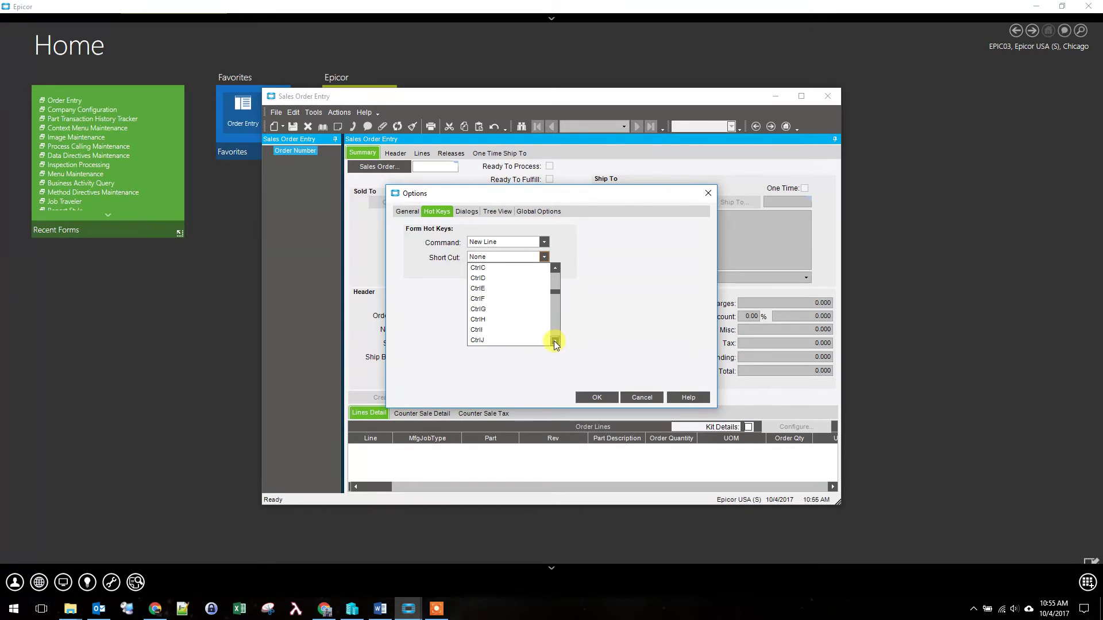
{"action": "left_click", "coordinate": [480, 340]}
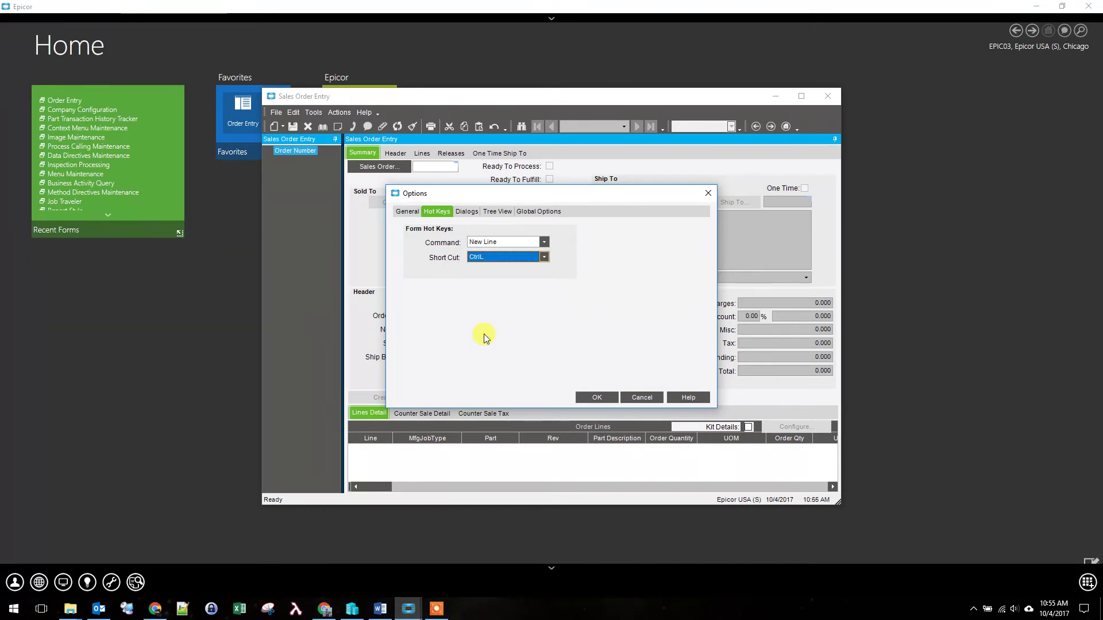
Review the Global Options hot key and status bar pages, then confirm Options with OK.
{"action": "left_click", "coordinate": [525, 212]}
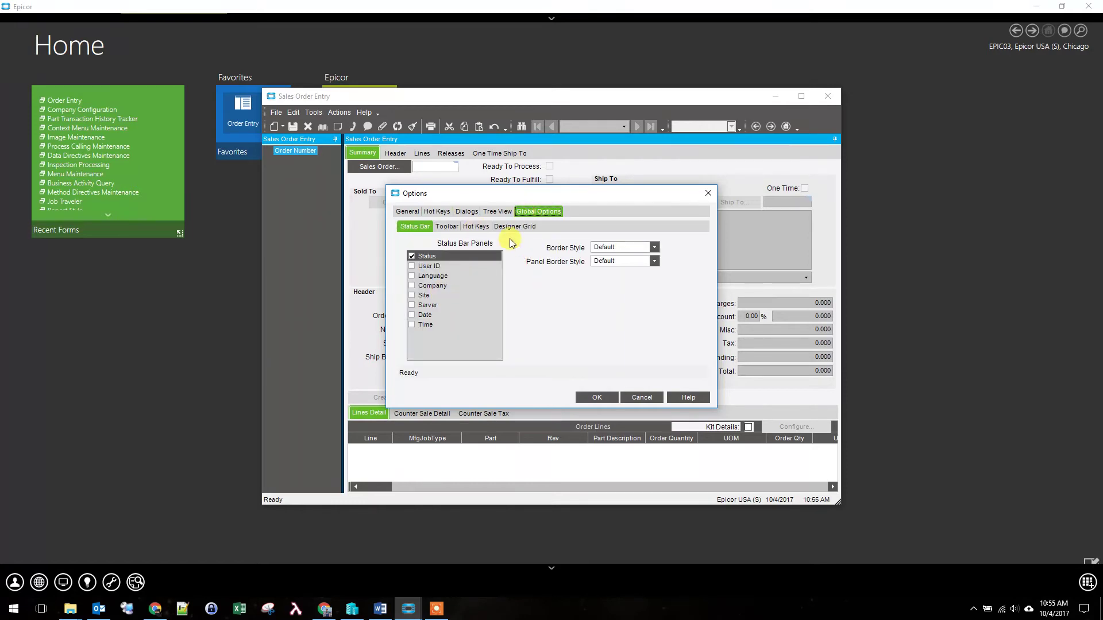
{"action": "left_click", "coordinate": [481, 228]}
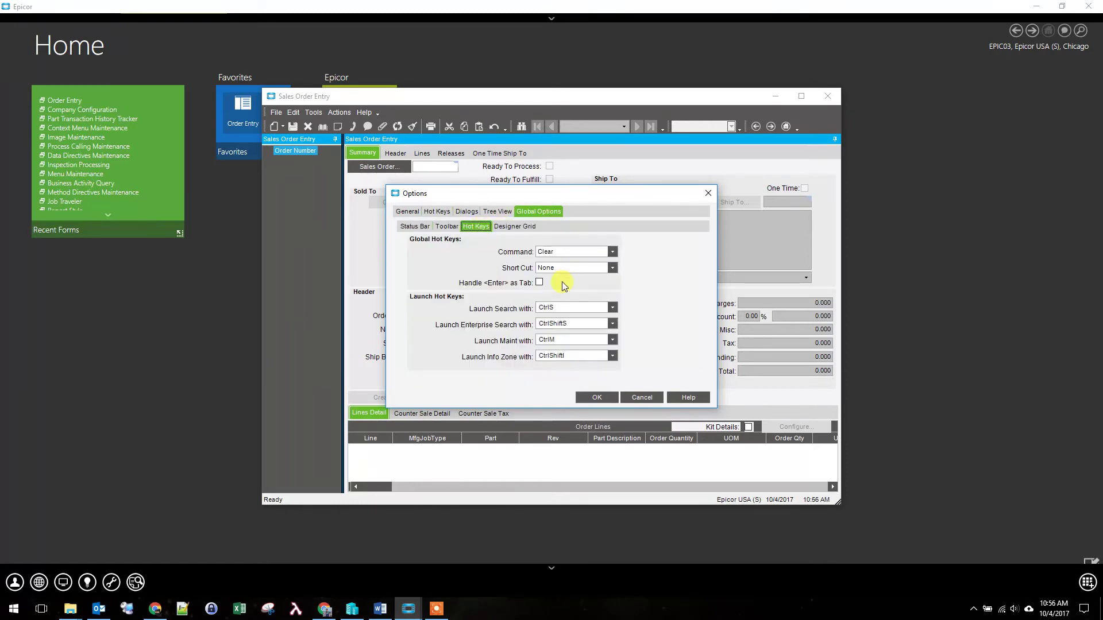
{"action": "left_click", "coordinate": [415, 226]}
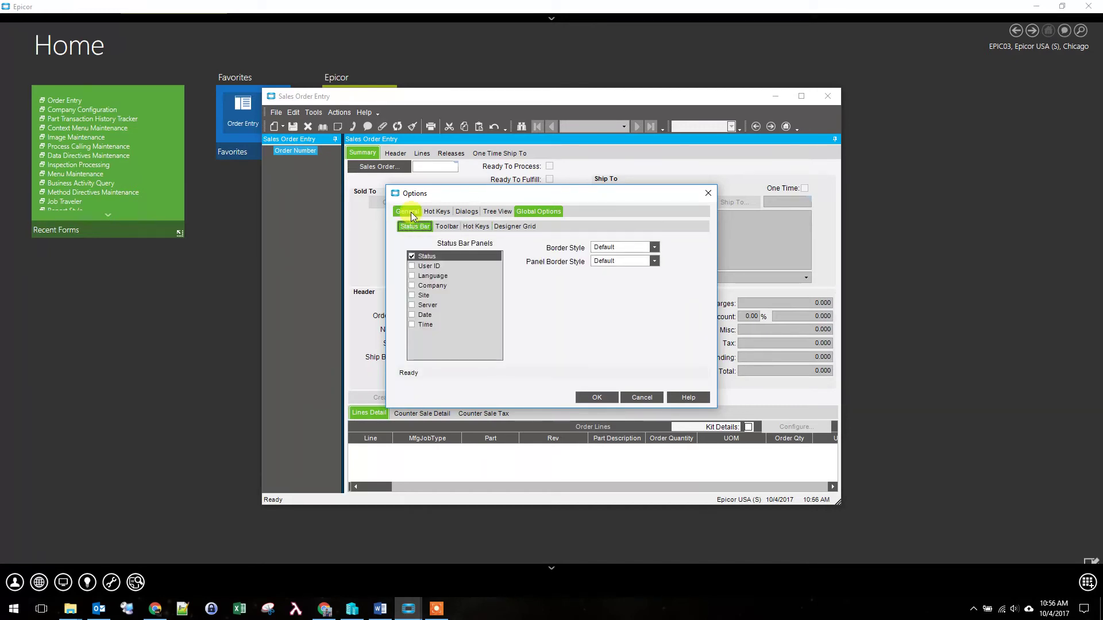
{"action": "left_click", "coordinate": [410, 214]}
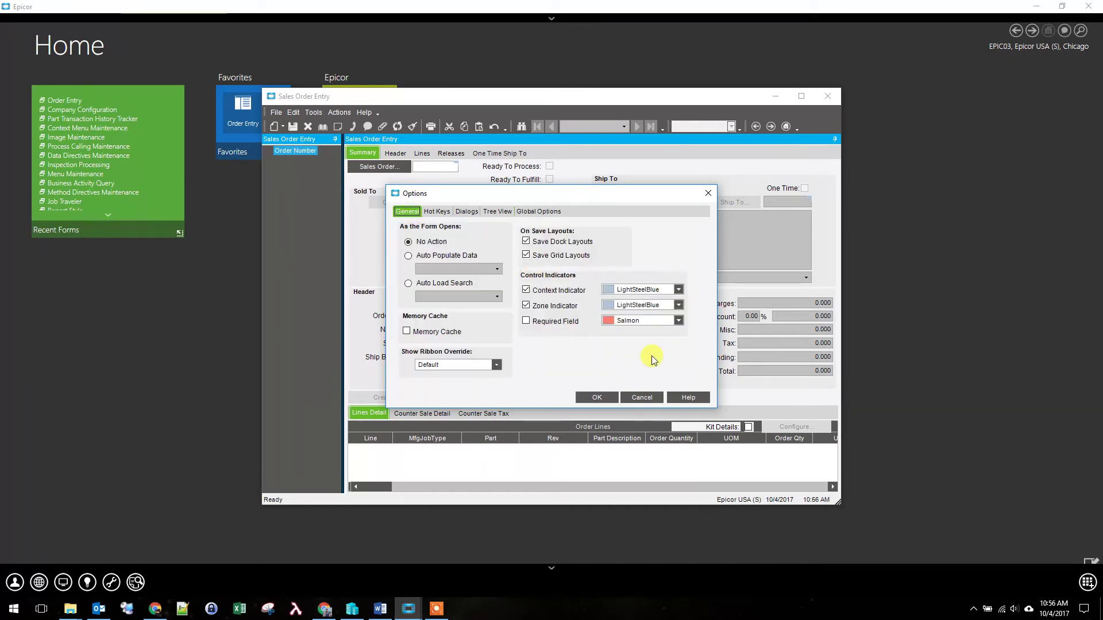
{"action": "left_click", "coordinate": [597, 398]}
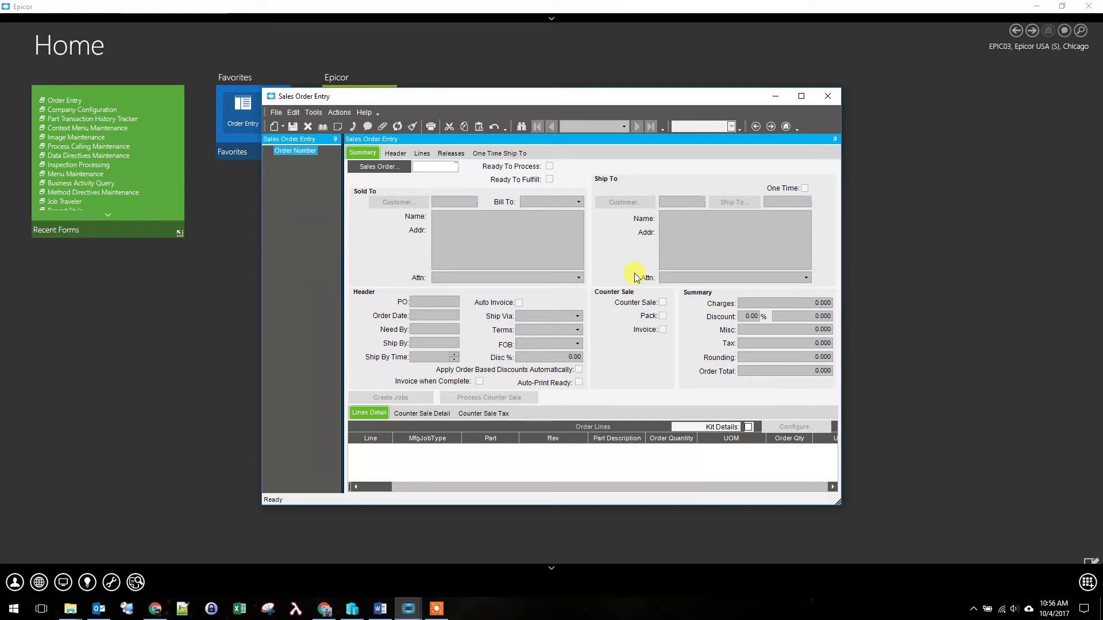
Start a new sales order with Ctrl+N and enter 'dal' as the Sold To customer.
{"action": "key", "text": "ctrl+n"}
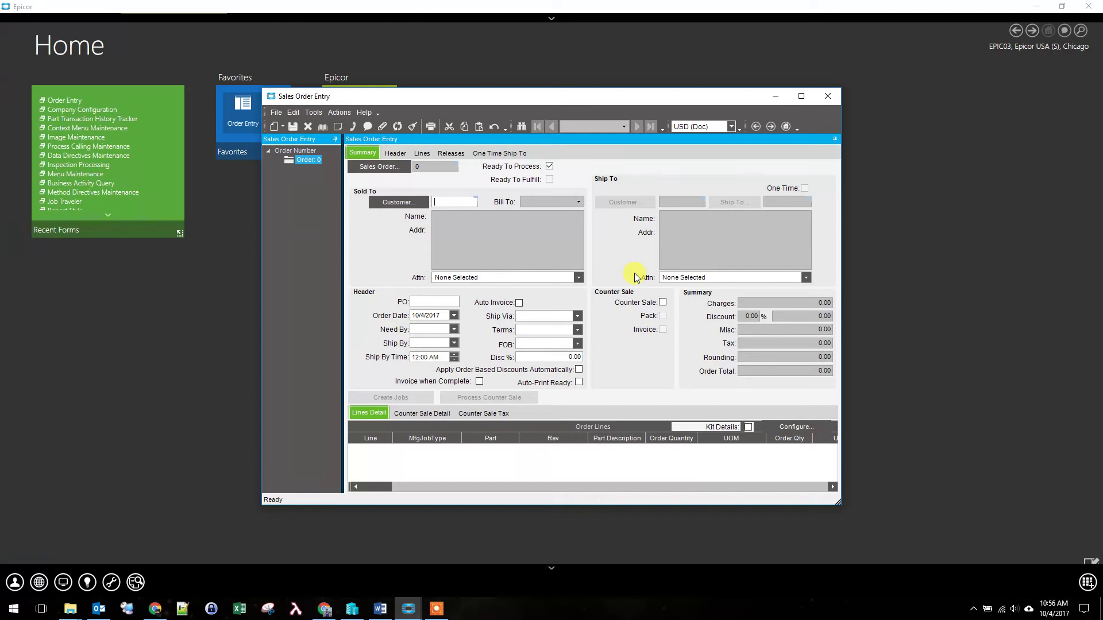
{"action": "type", "text": "dal"}
Select Dalton Manufacturing from the customer search for the order's sold-to customer.
{"action": "key", "text": "Tab"}
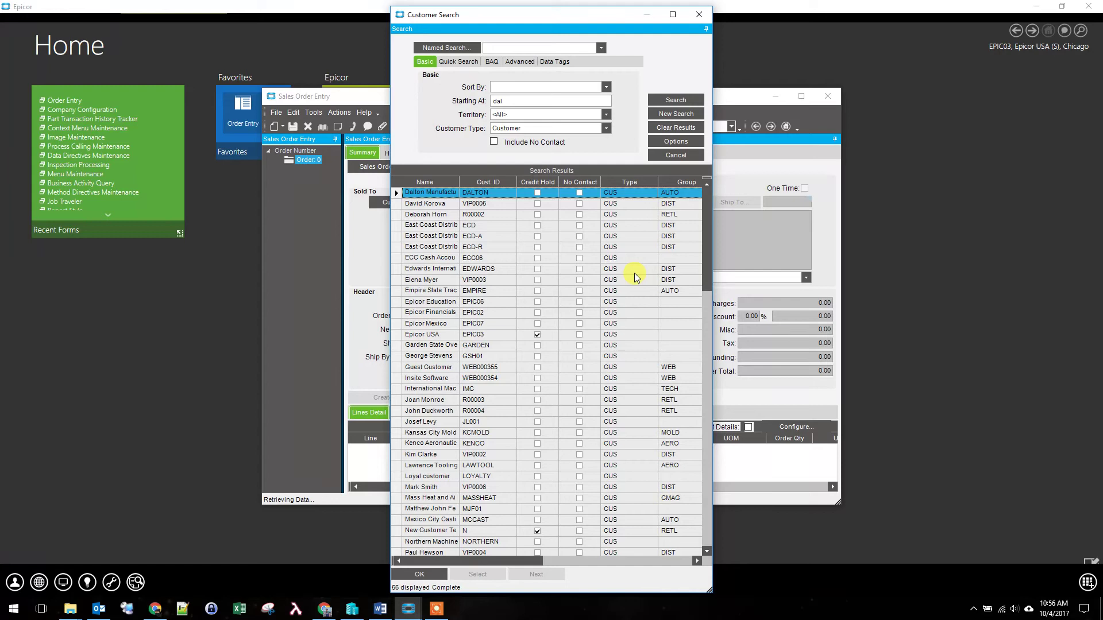
{"action": "key", "text": "Return"}
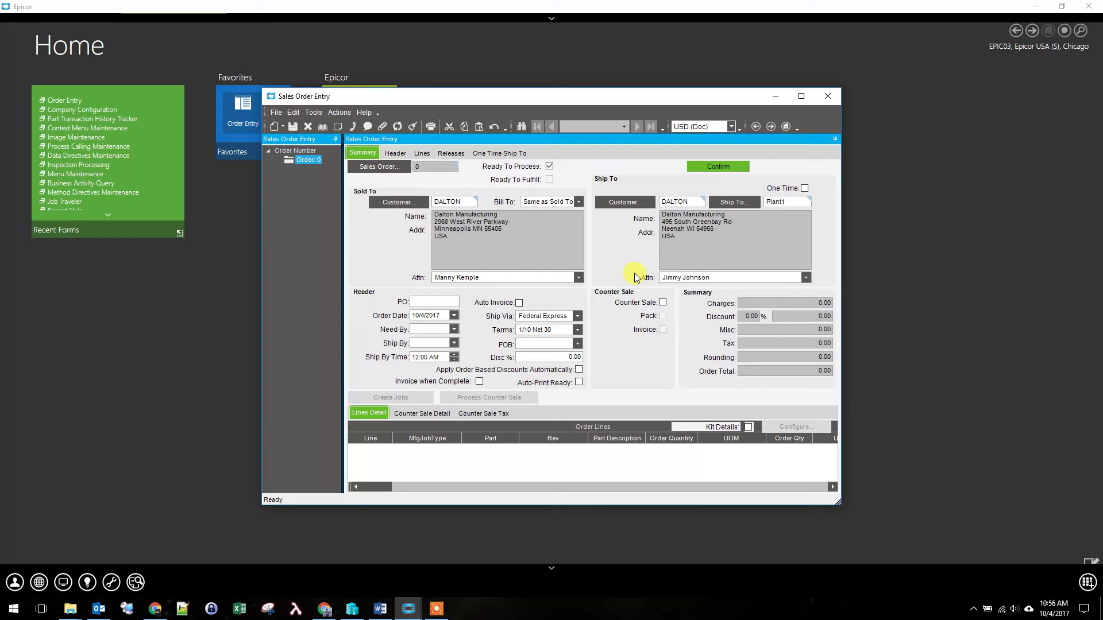
Enter PO 123asd on the Dalton order and save it as order 5486.
{"action": "type", "text": "123asd"}
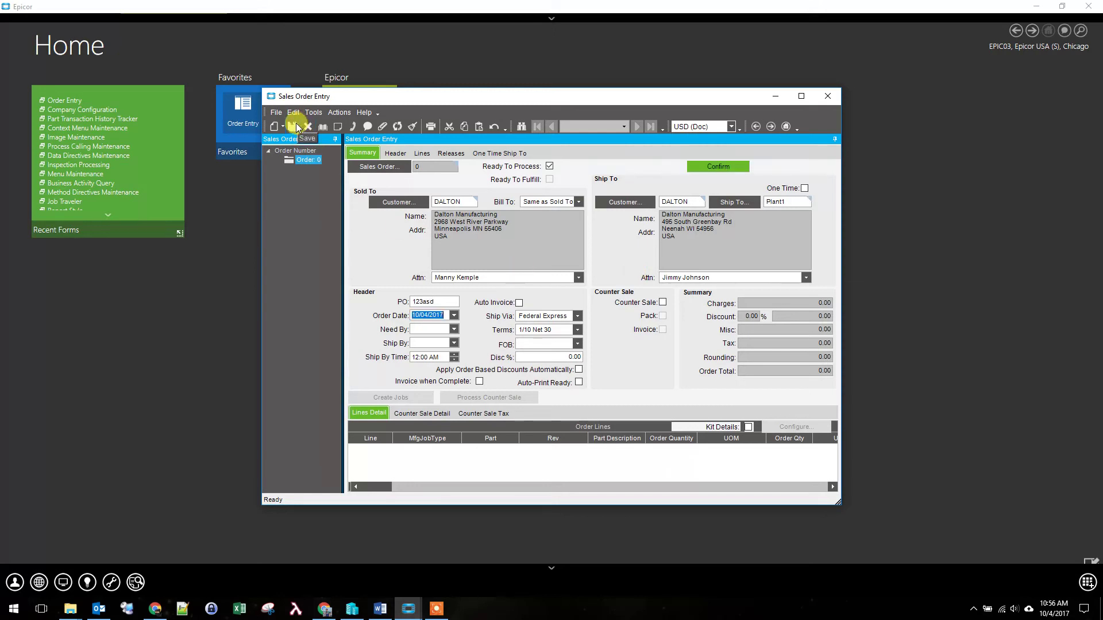
{"action": "left_click", "coordinate": [292, 127]}
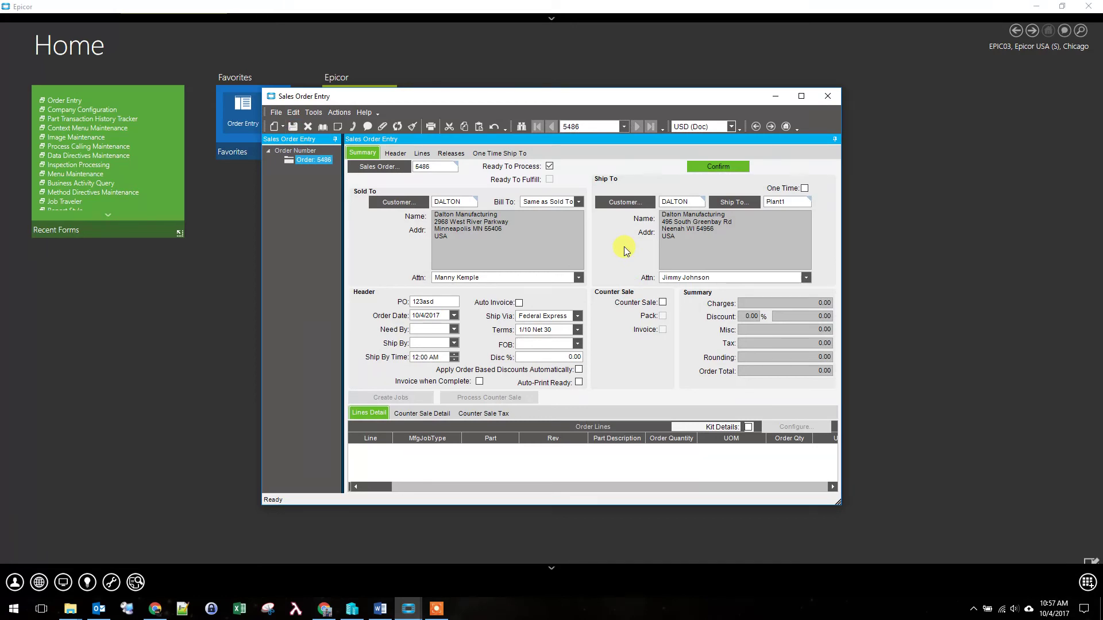
Add line 0 to order 5486 with the new-line shortcut and select its Part cell.
{"action": "key", "text": "ctrl+n"}
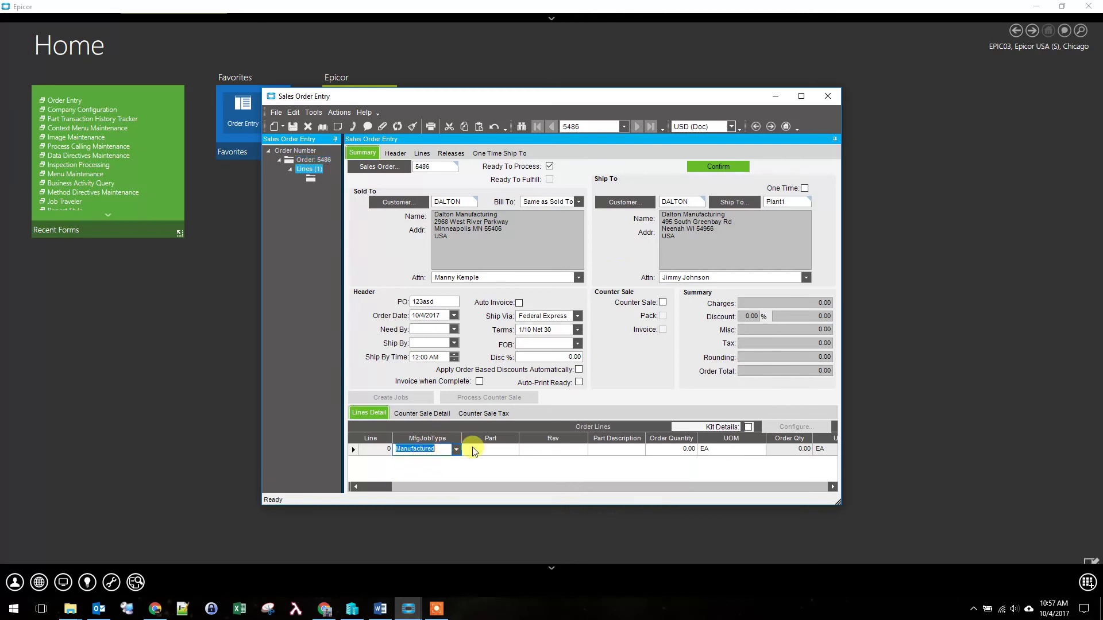
{"action": "left_click", "coordinate": [488, 448]}
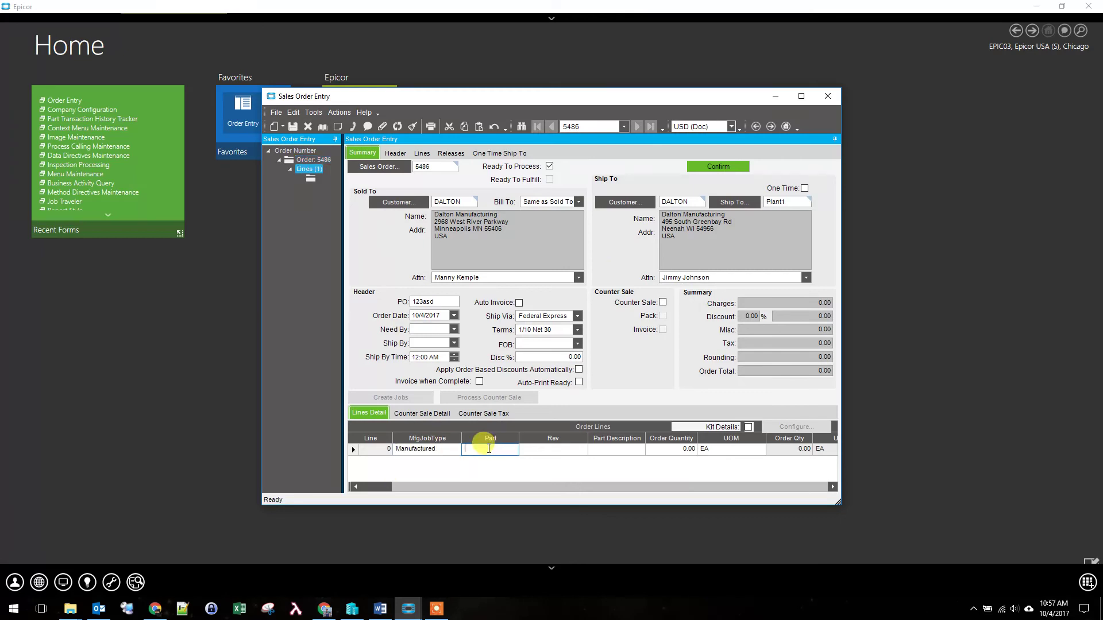